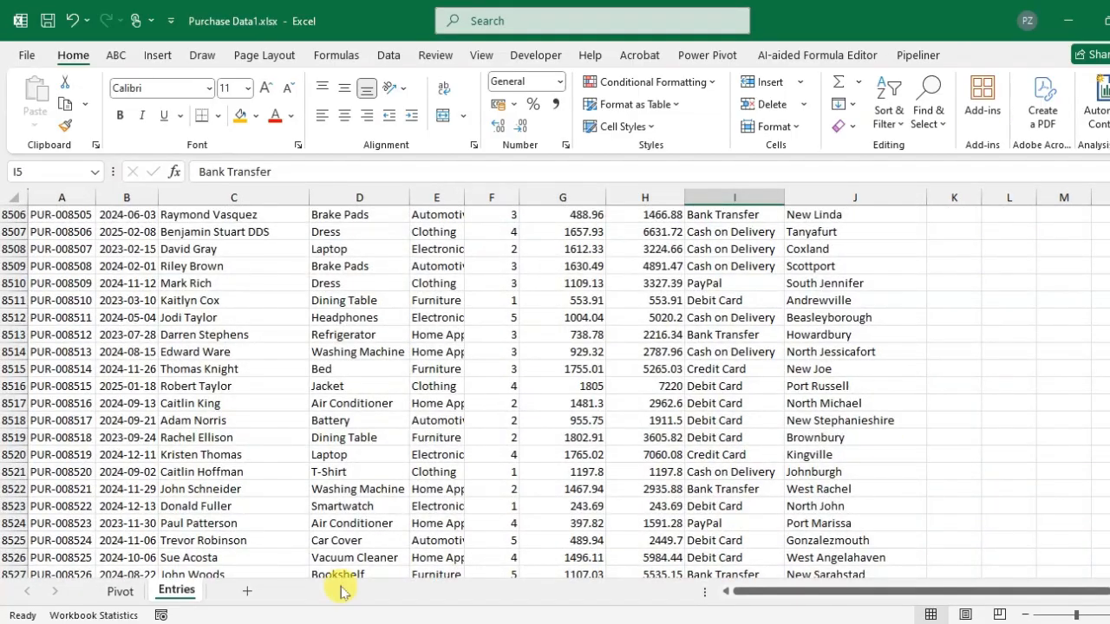
- Drill into the Bookshelf total amount to list its records on a new detail sheet, and return to the pivot sheet
click(118, 594)
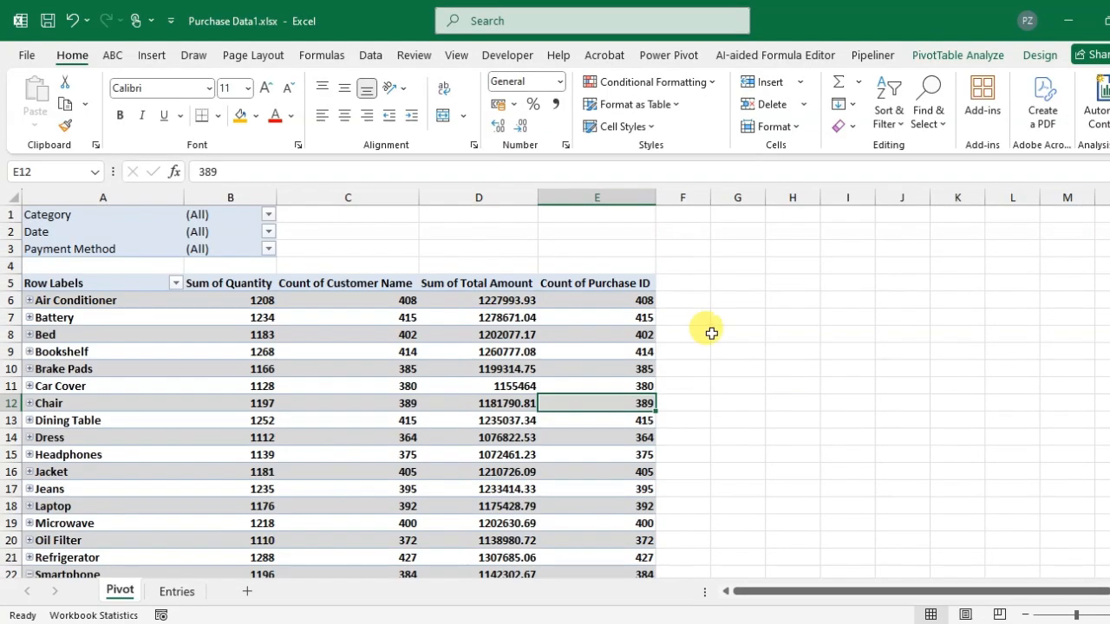
double_click(519, 351)
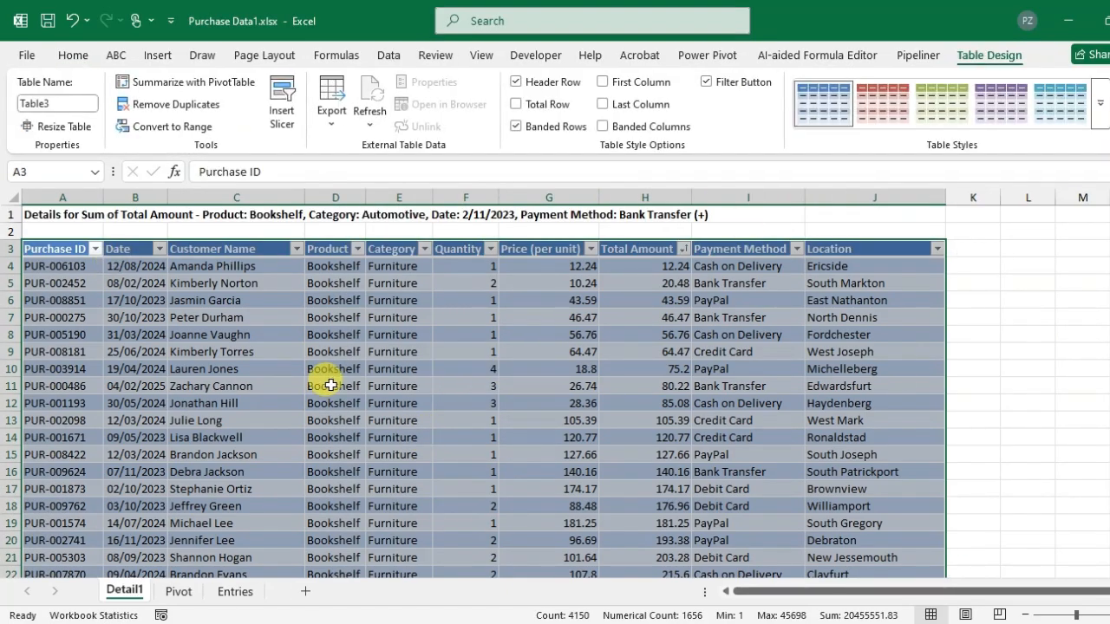
click(177, 591)
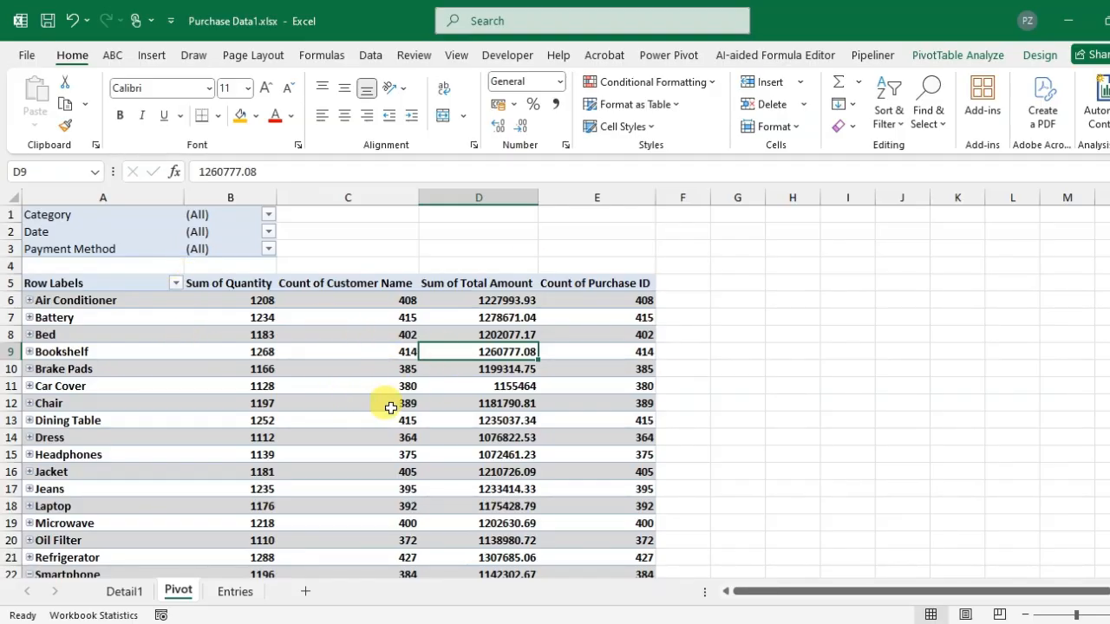
click(342, 335)
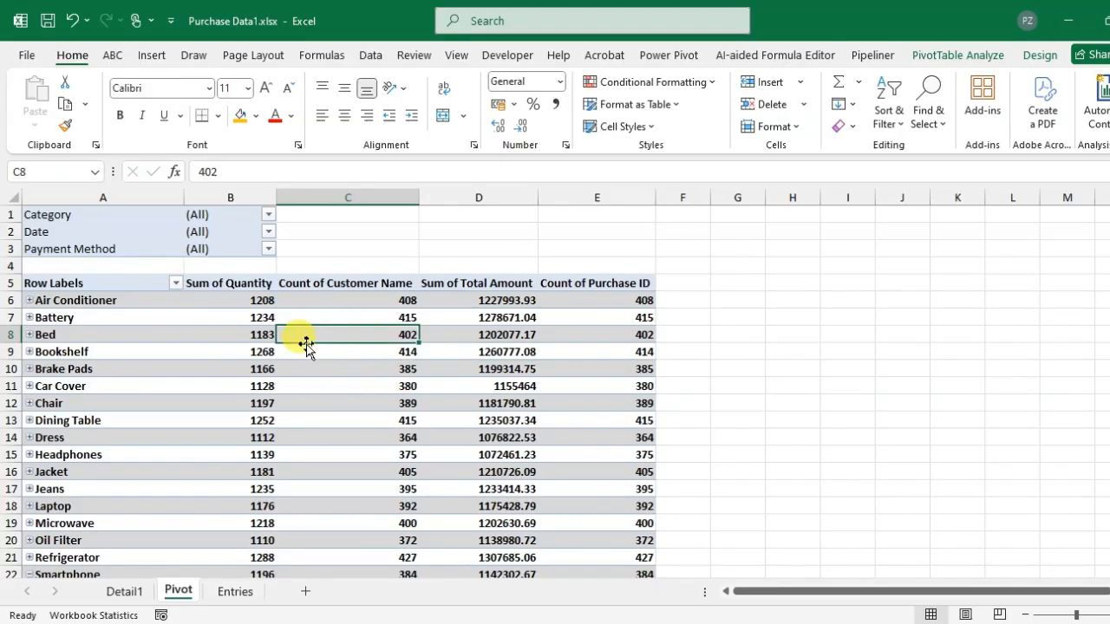
key(ctrl+a)
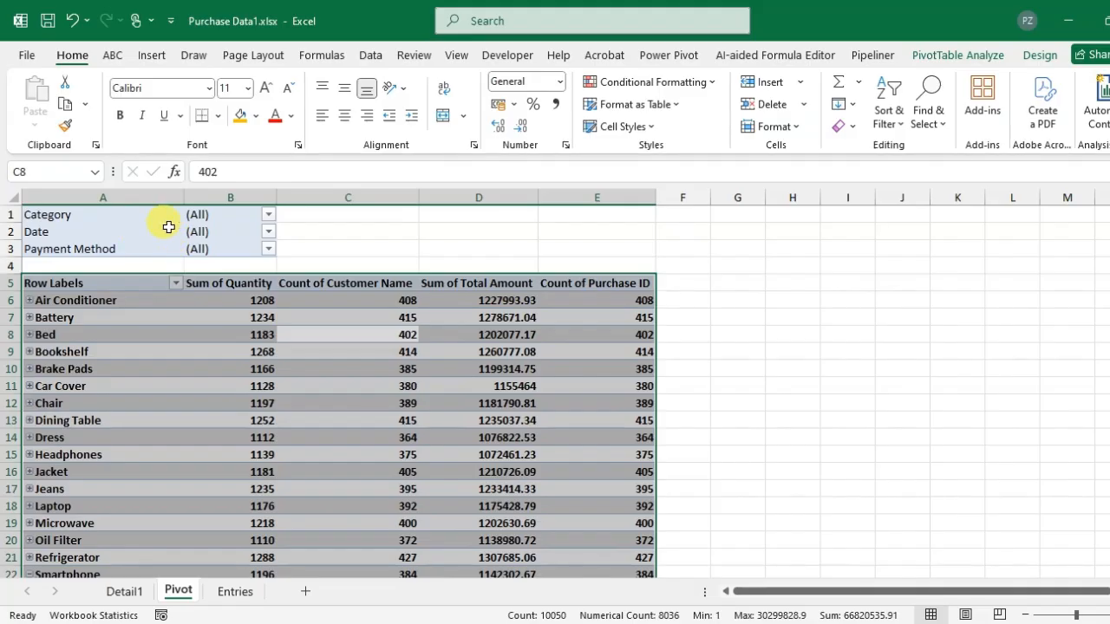
click(357, 368)
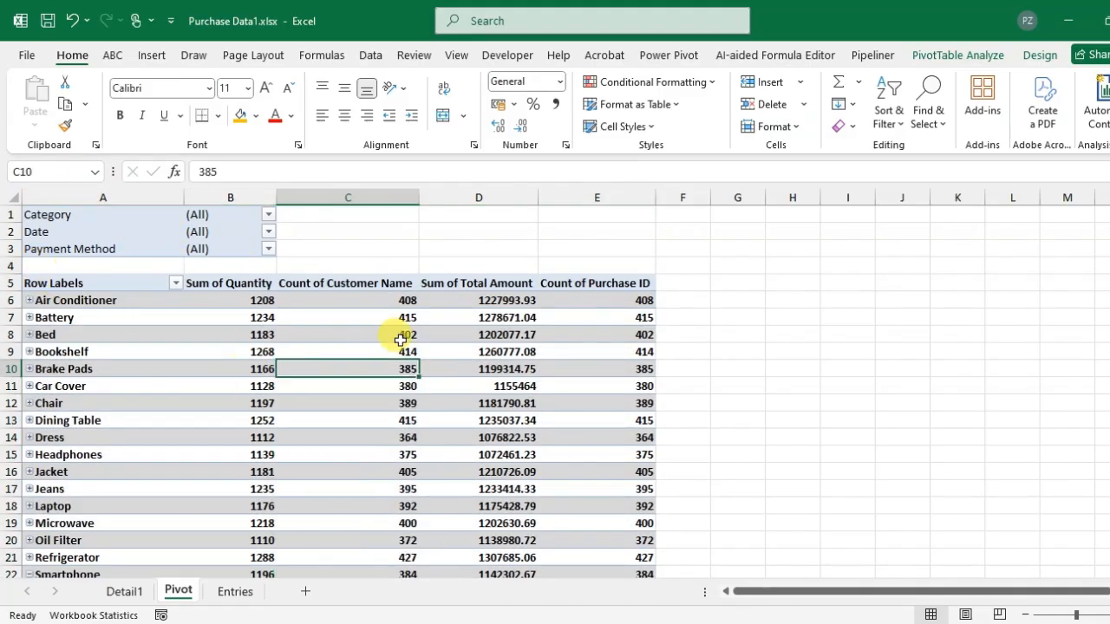
- Select the entire pivot table and copy it
click(948, 55)
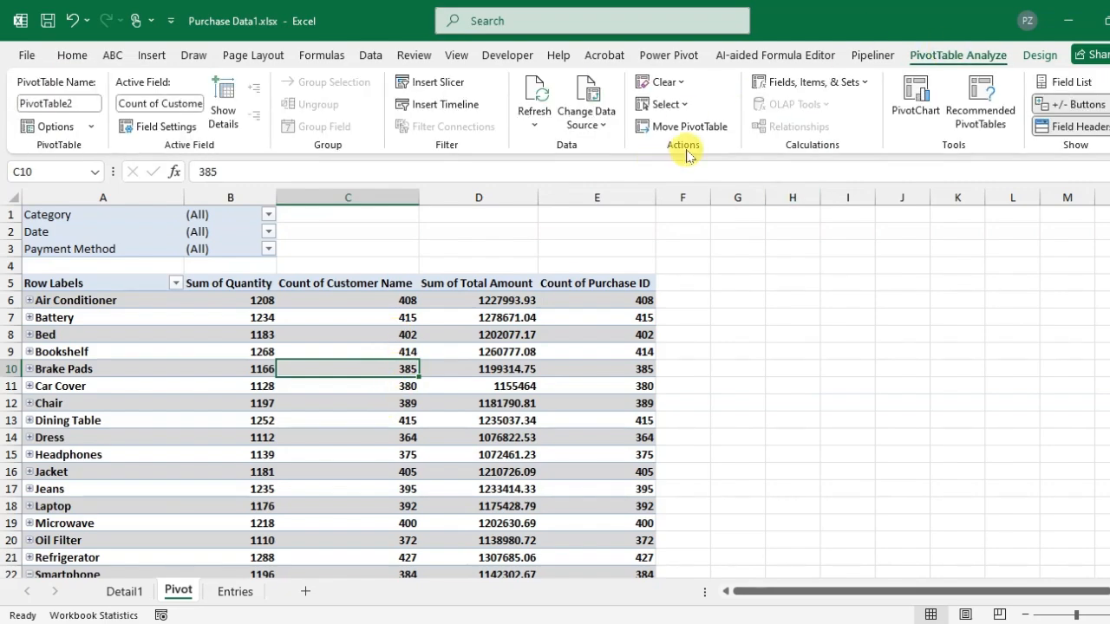
click(685, 106)
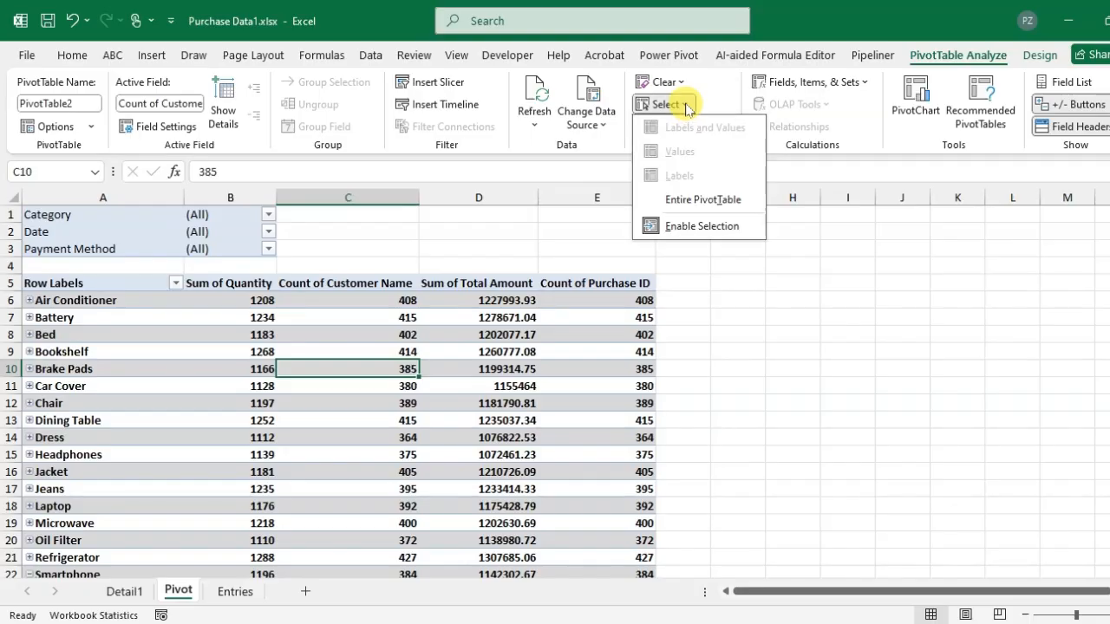
click(727, 199)
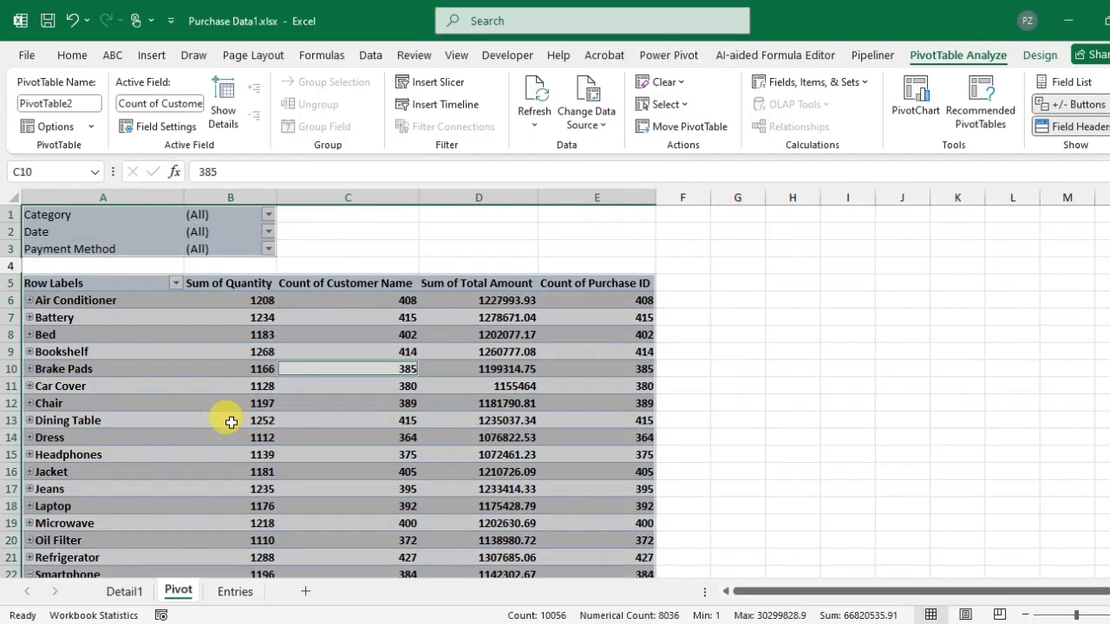
right_click(221, 317)
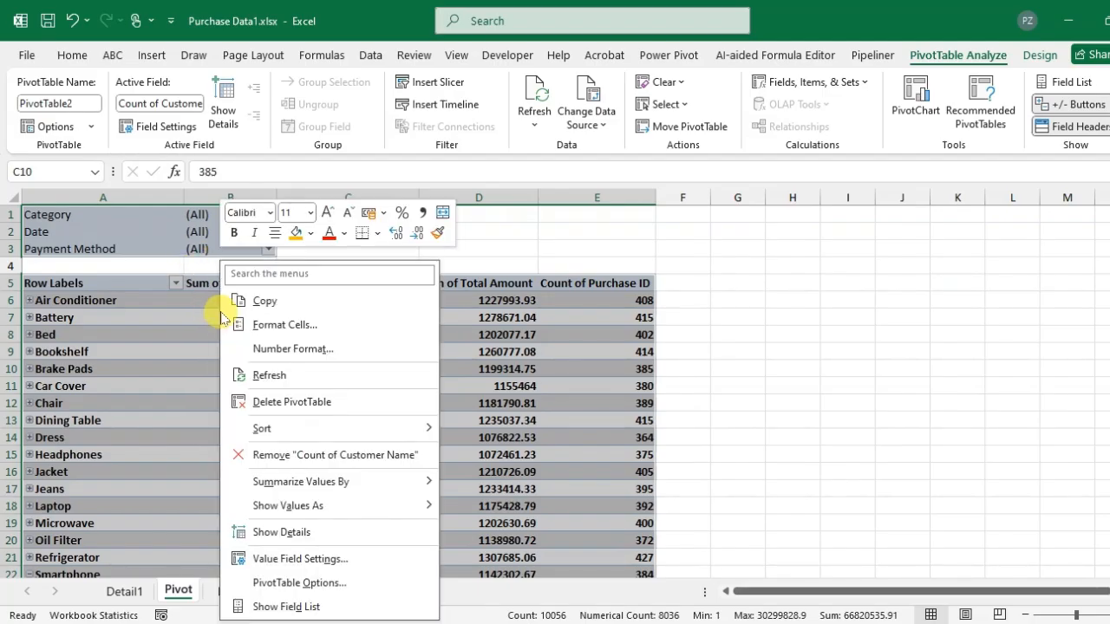
click(260, 301)
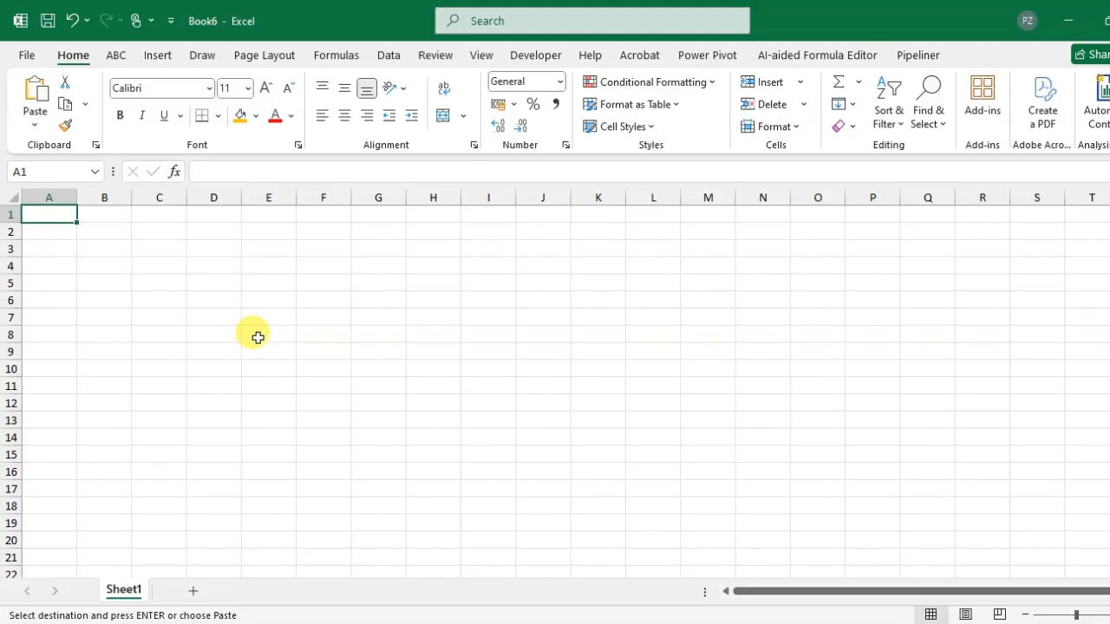
- Paste the copied pivot table into cell A1 of the new blank workbook
key(ctrl+v)
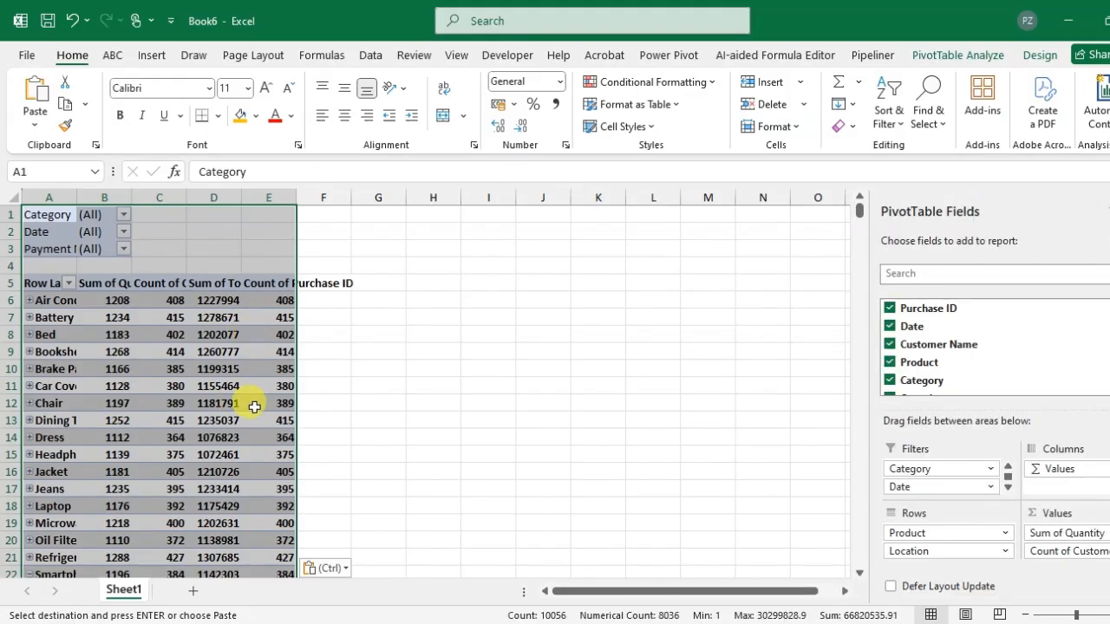
click(160, 387)
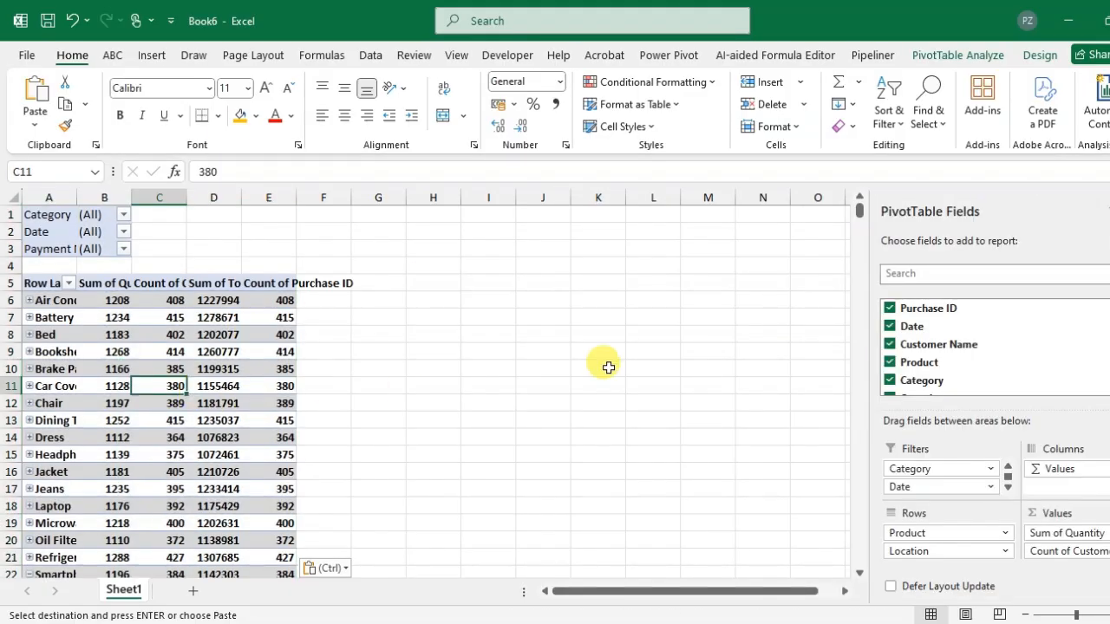
- Remove the Purchase ID and Date fields from the pasted pivot table
click(889, 309)
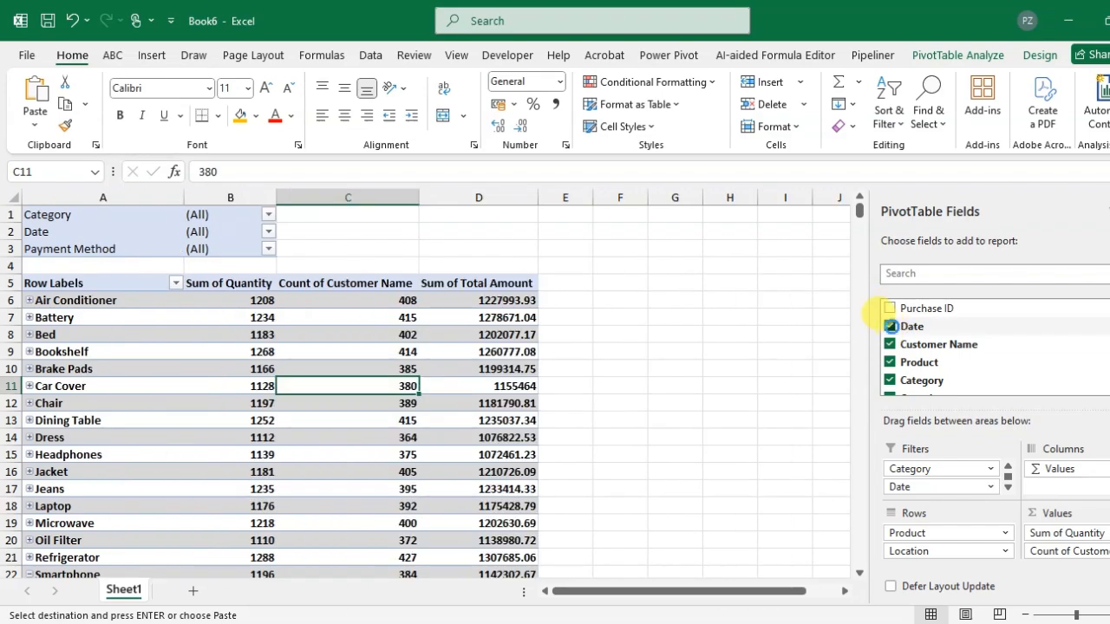
click(889, 326)
click(309, 338)
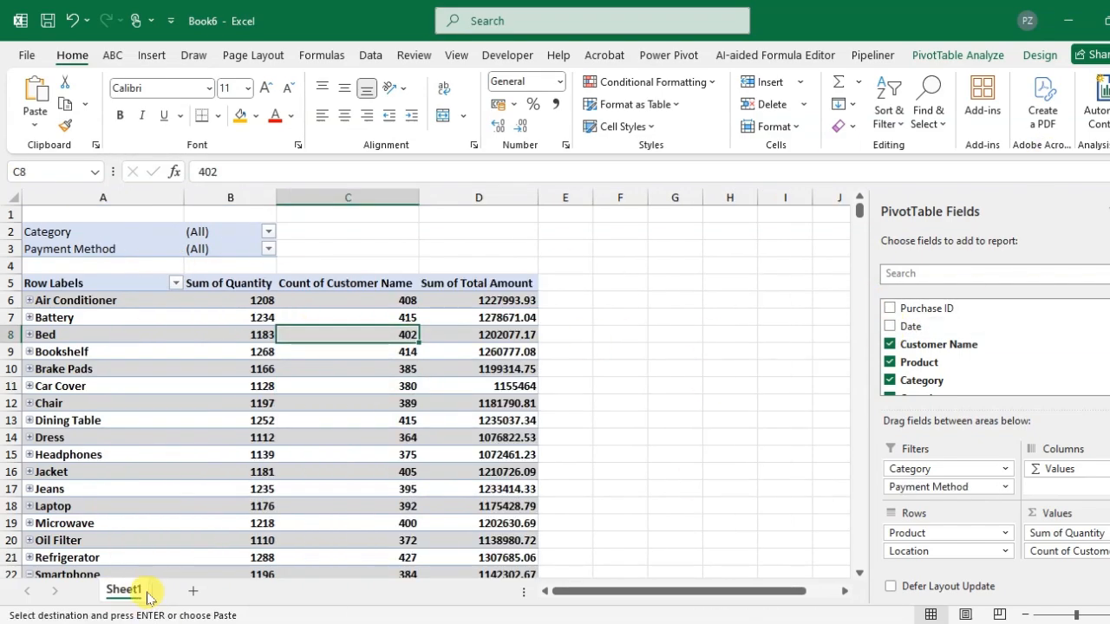
- Drill into the Brake Pads total amount to list its records on a new detail sheet, then return to Sheet1
double_click(508, 369)
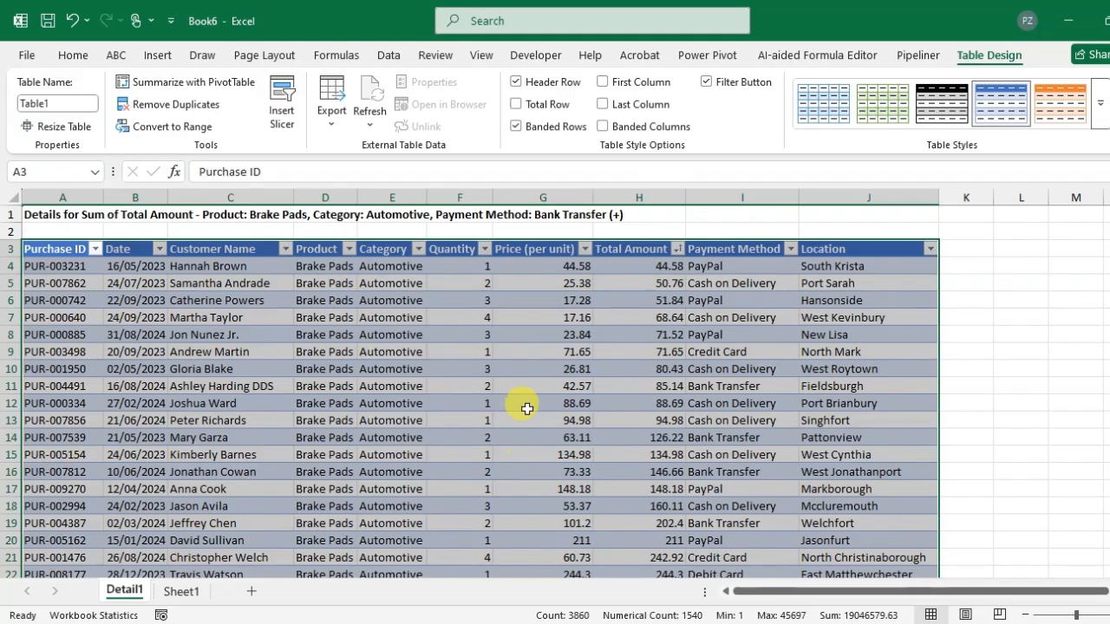
click(184, 591)
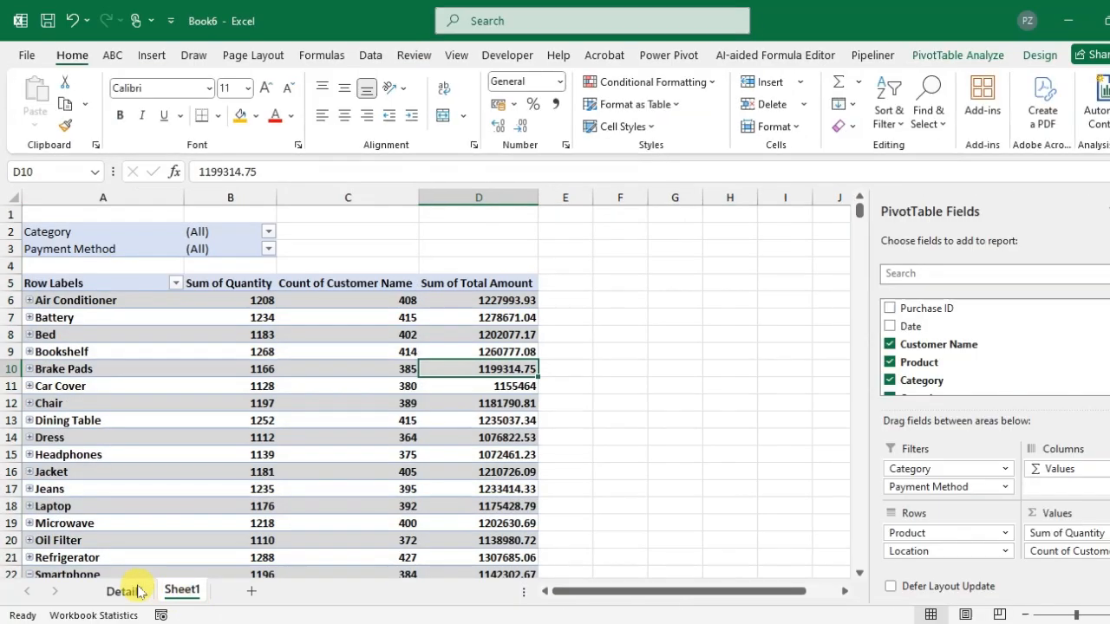
click(126, 590)
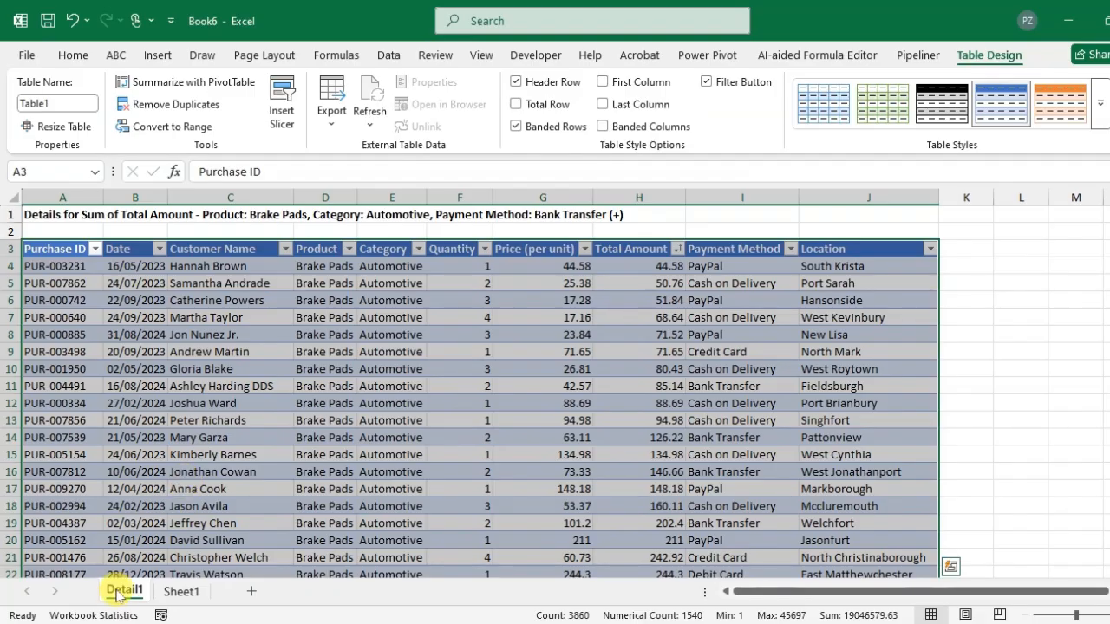
click(178, 591)
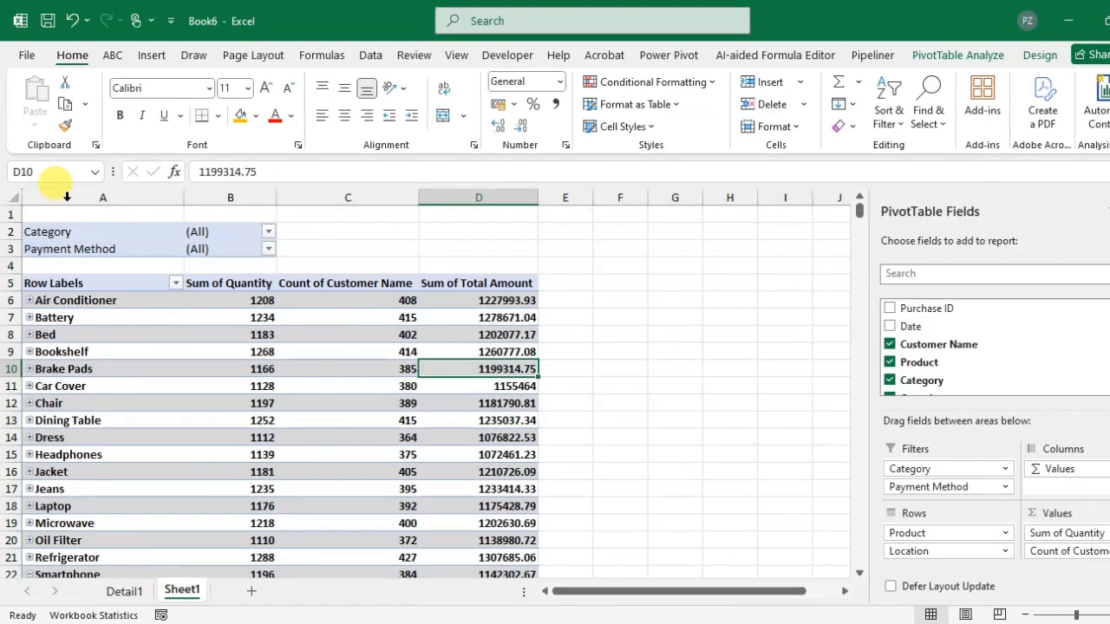
- Save the new workbook to the Desktop as "Pivot Table - Purchase Data"
click(24, 56)
click(49, 281)
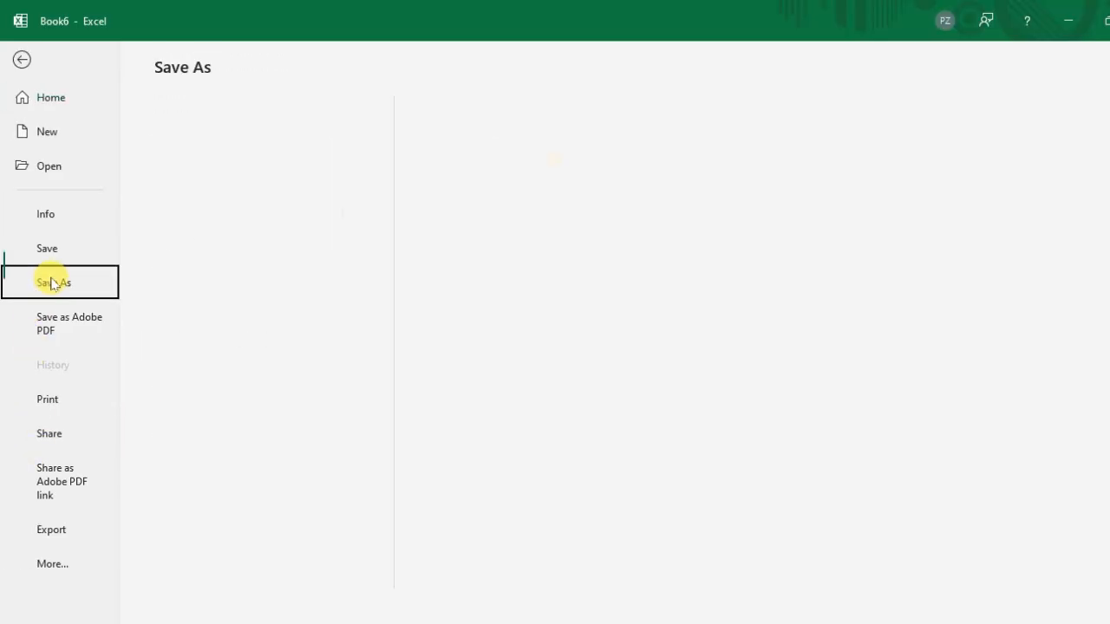
click(261, 372)
click(224, 452)
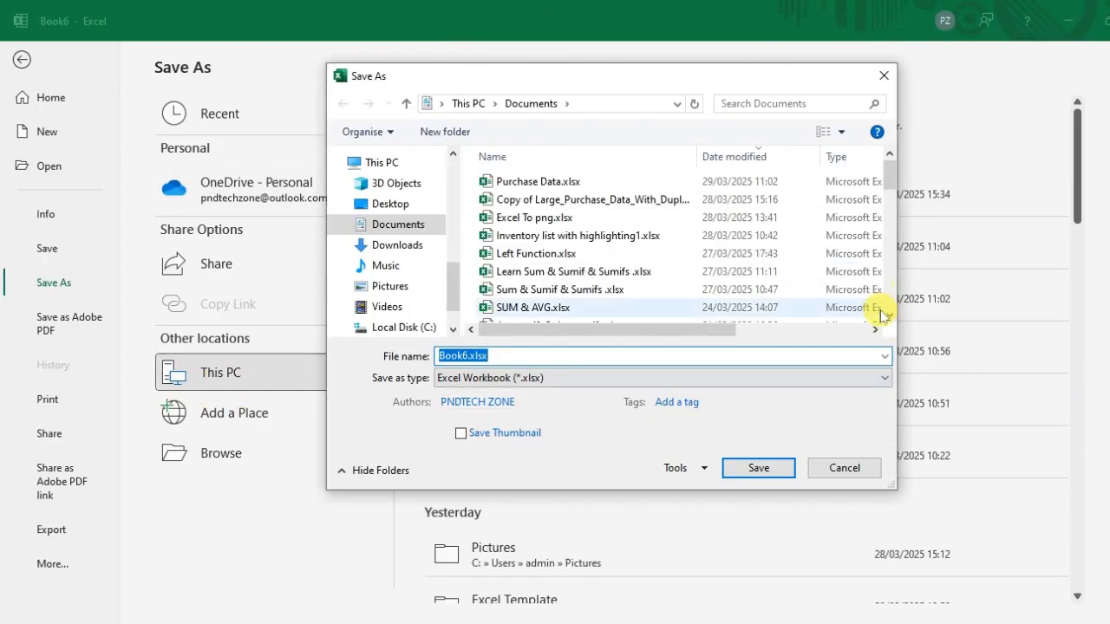
click(390, 205)
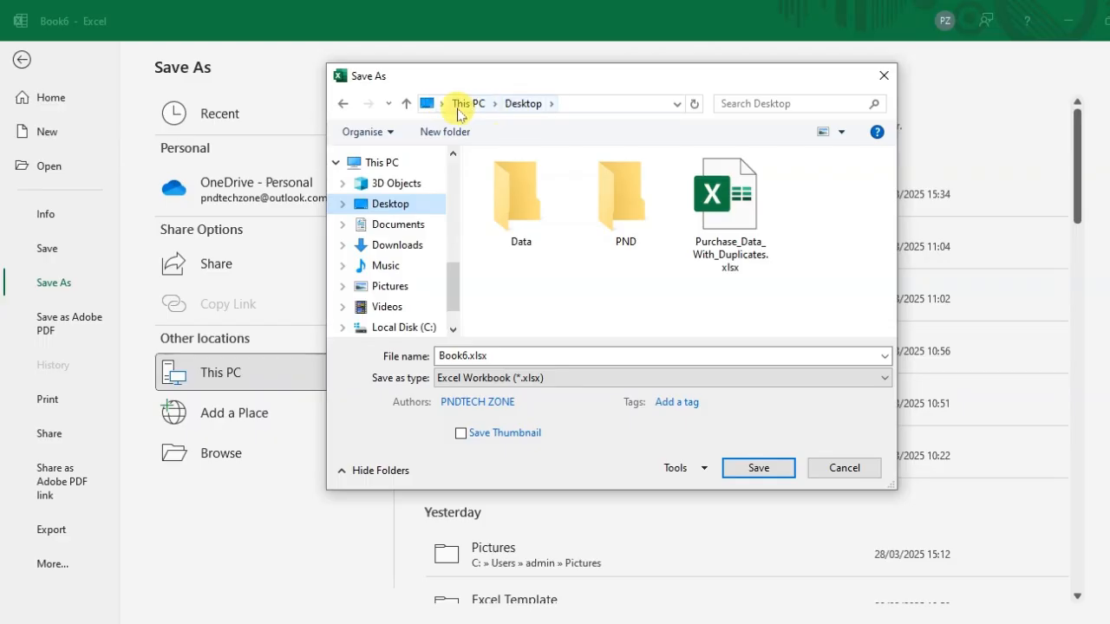
click(460, 356)
text(Pivot Table -)
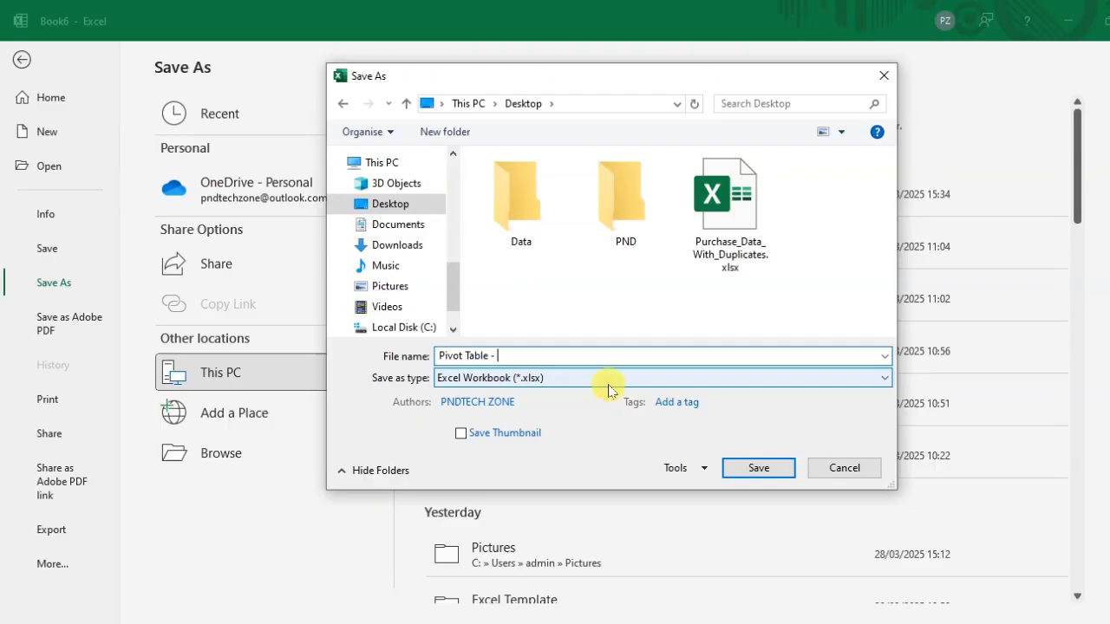
text(Purchase)
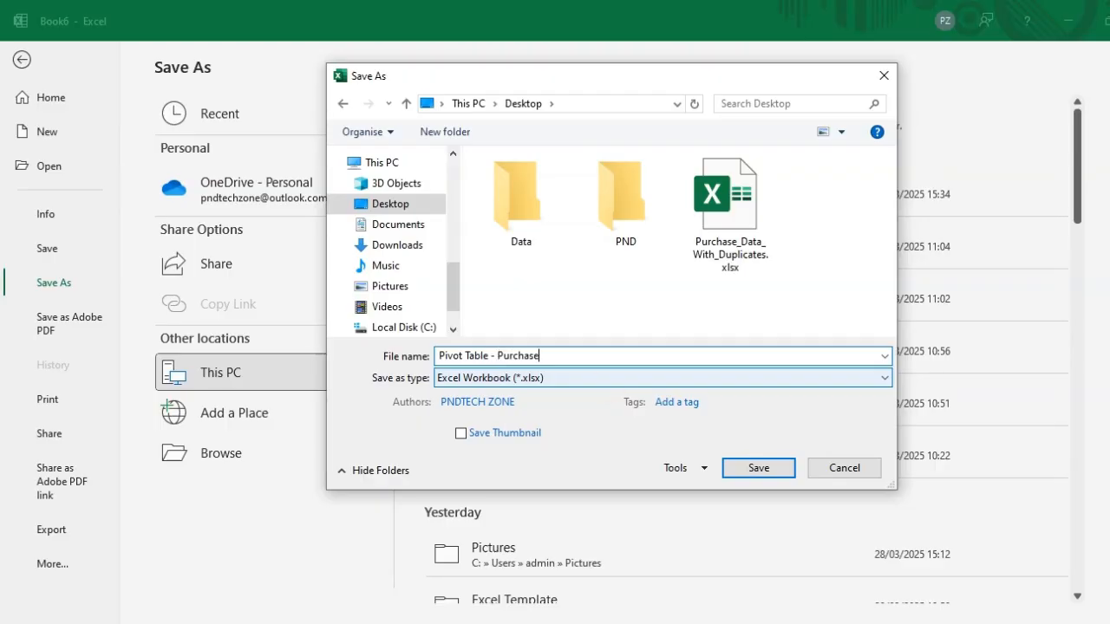
text( Data)
key(Return)
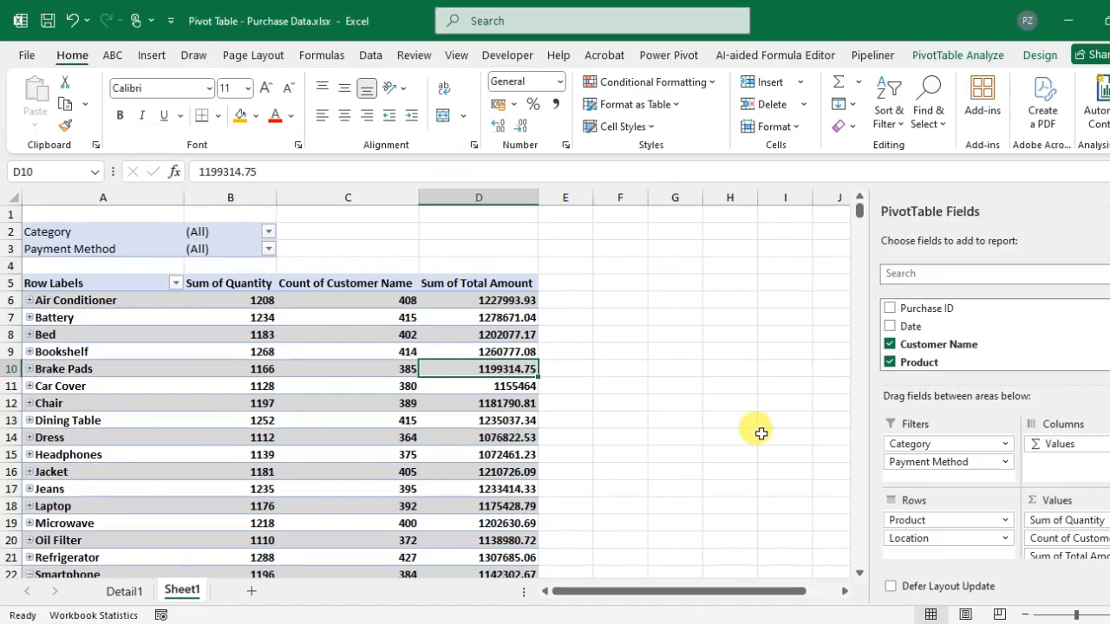
- Close the PivotTable Fields pane and reopen it from the field list option
click(122, 592)
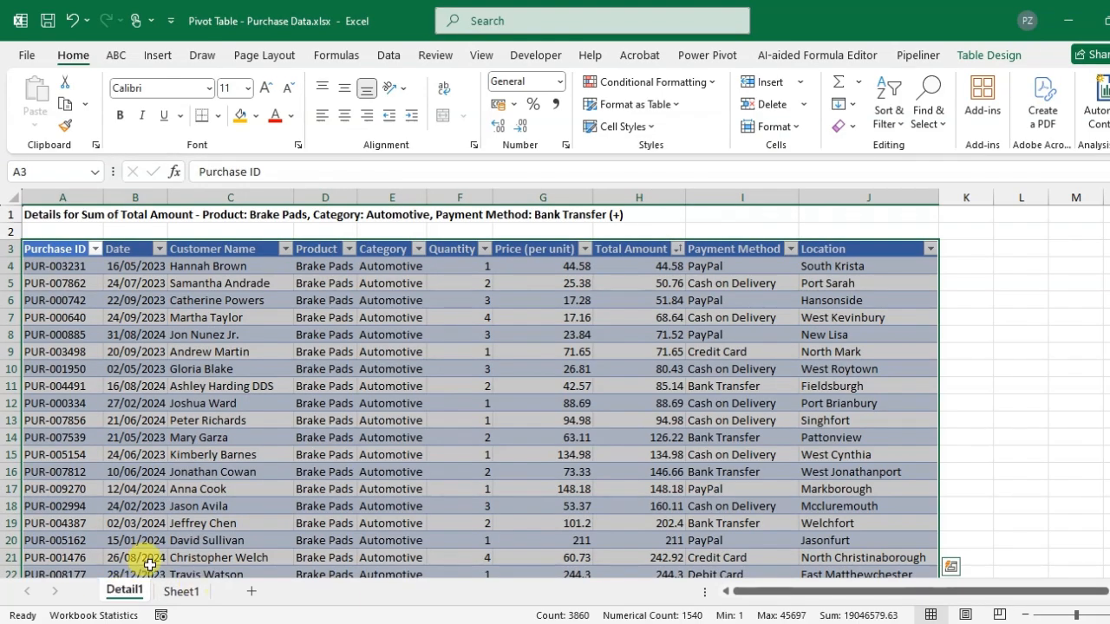
click(181, 592)
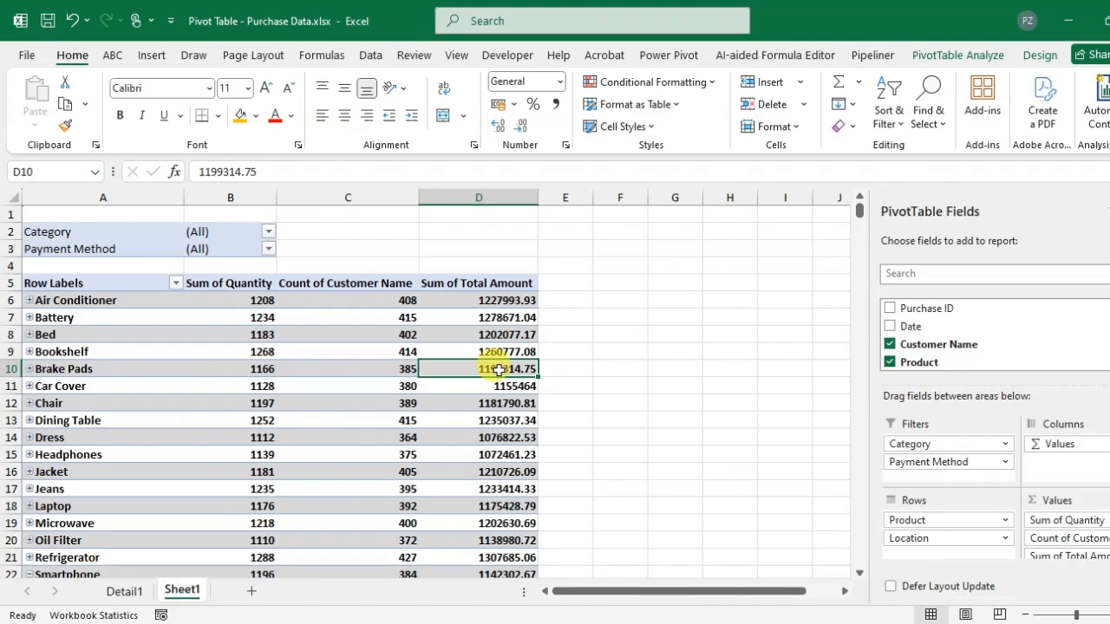
click(1109, 212)
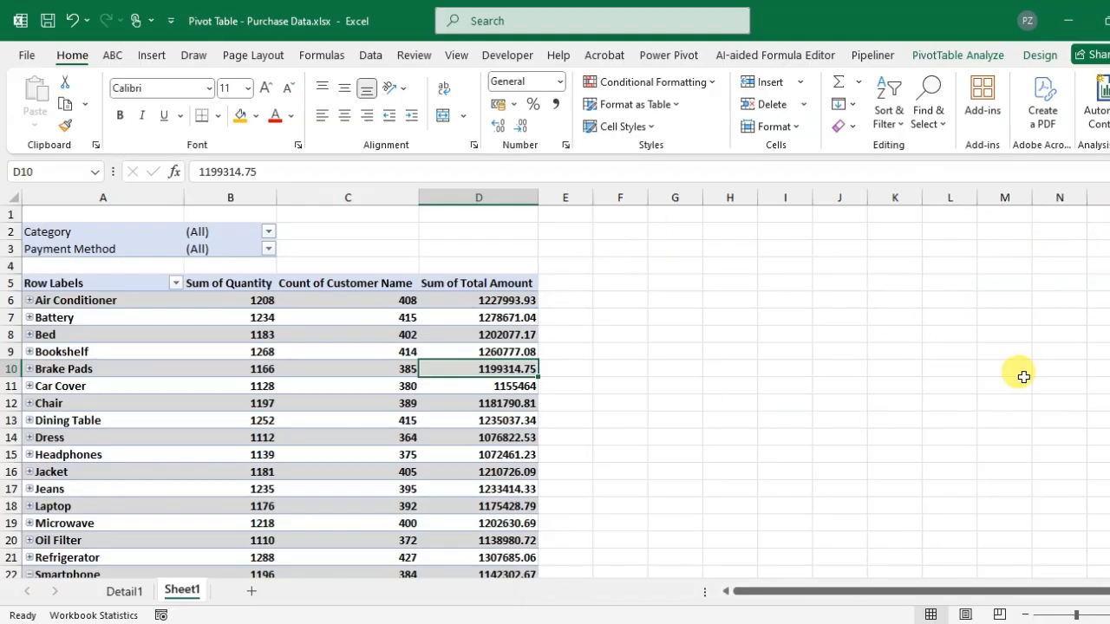
click(298, 365)
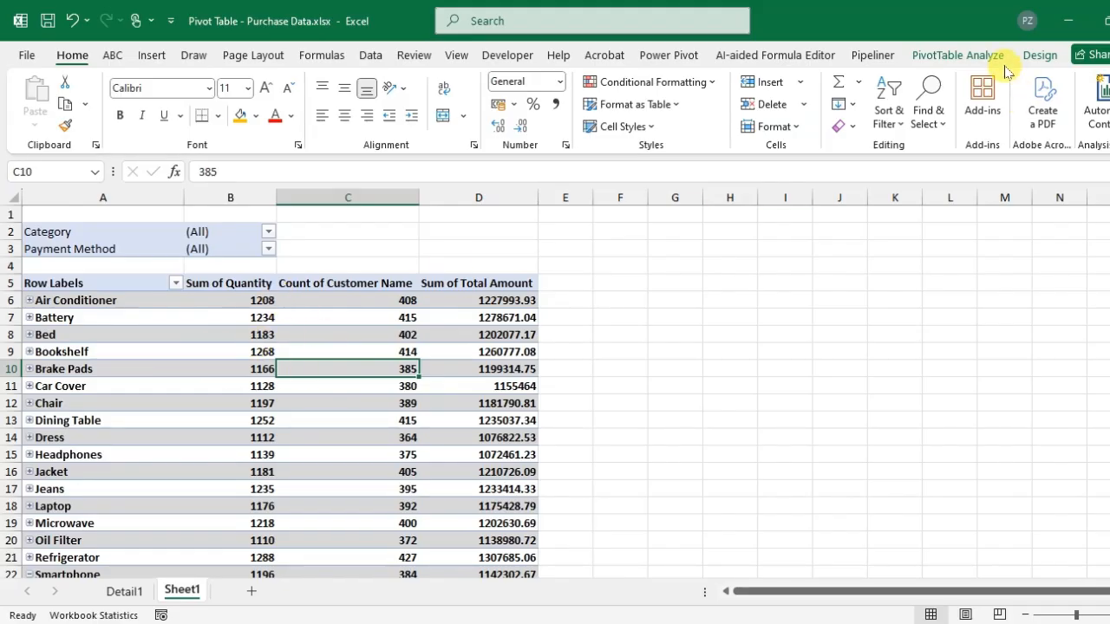
click(954, 55)
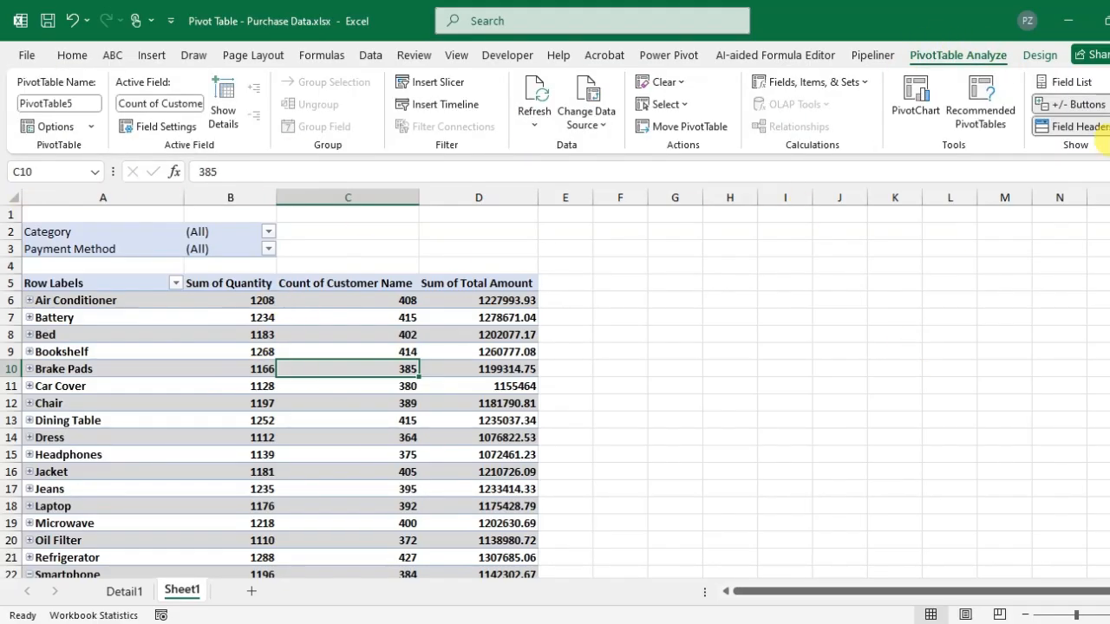
click(1065, 87)
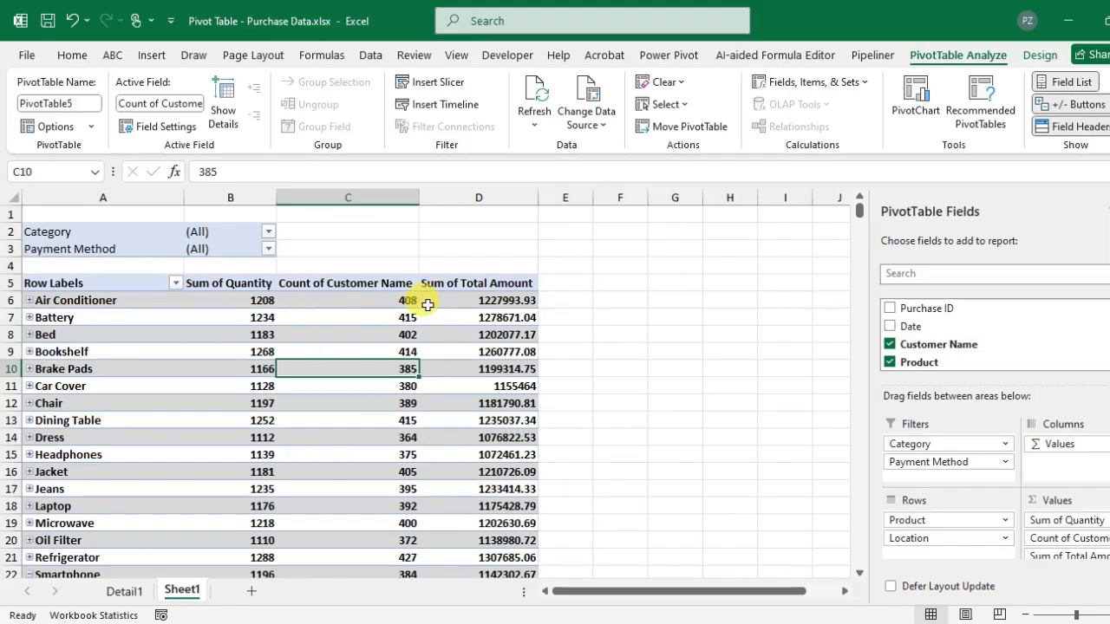
mouse_move(428, 304)
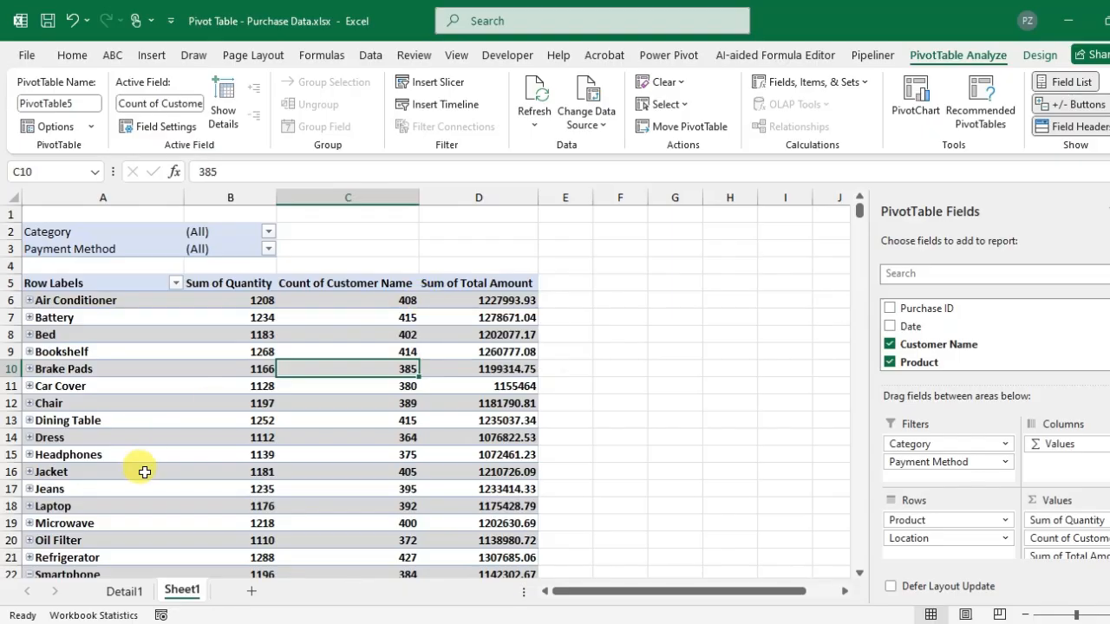
mouse_move(216, 467)
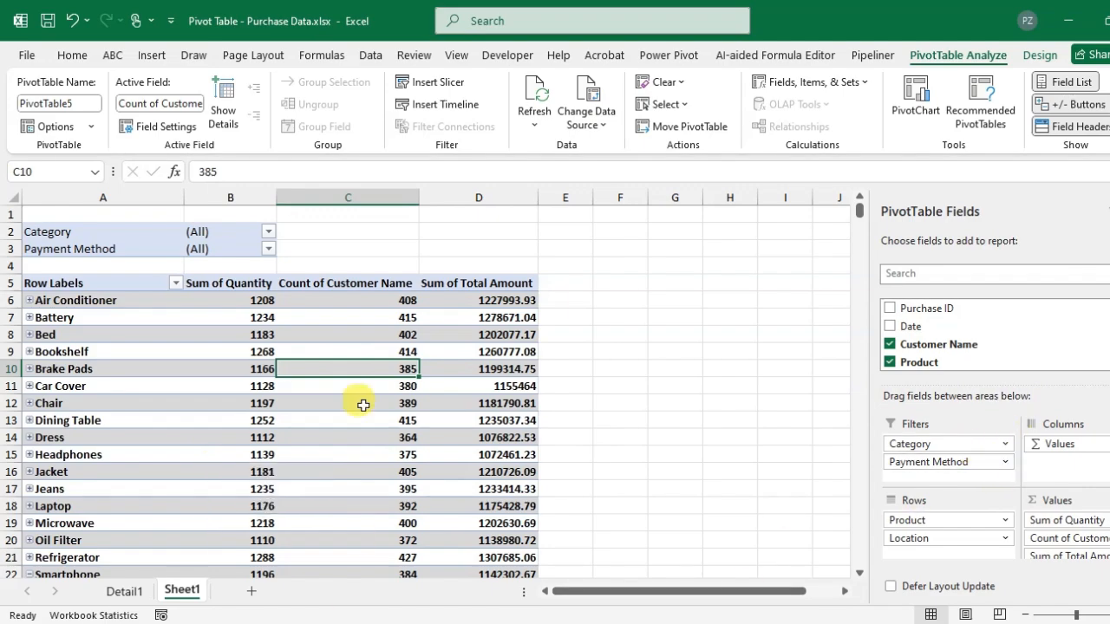
mouse_move(355, 413)
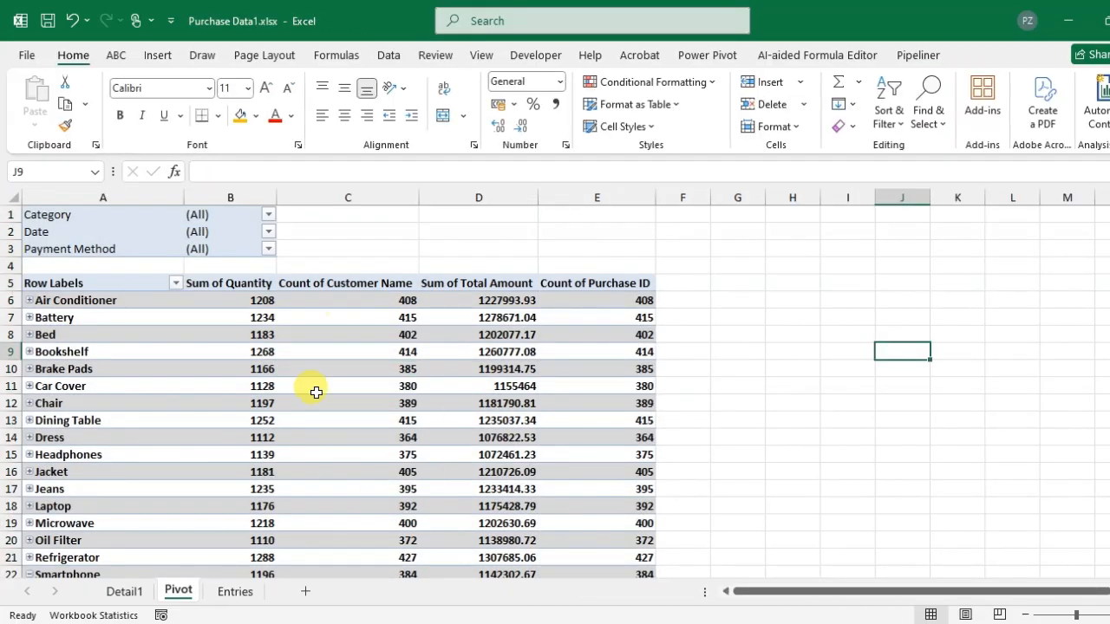
- Delete the Detail1 drill-down sheet from the original Purchase Data1 workbook
click(232, 597)
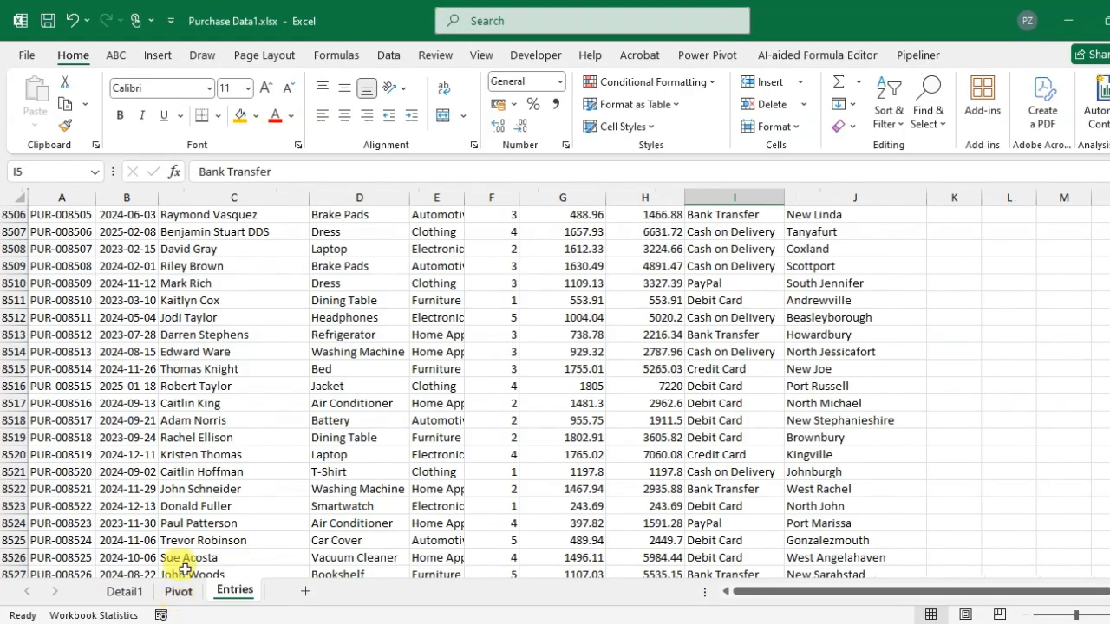
click(177, 593)
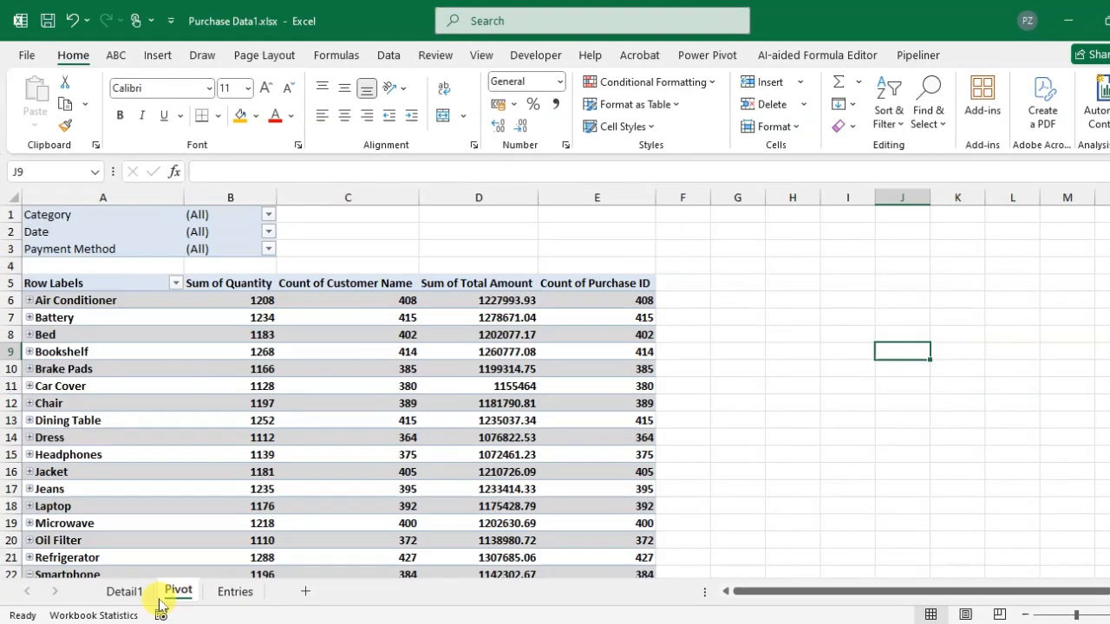
click(122, 595)
right_click(117, 594)
click(157, 377)
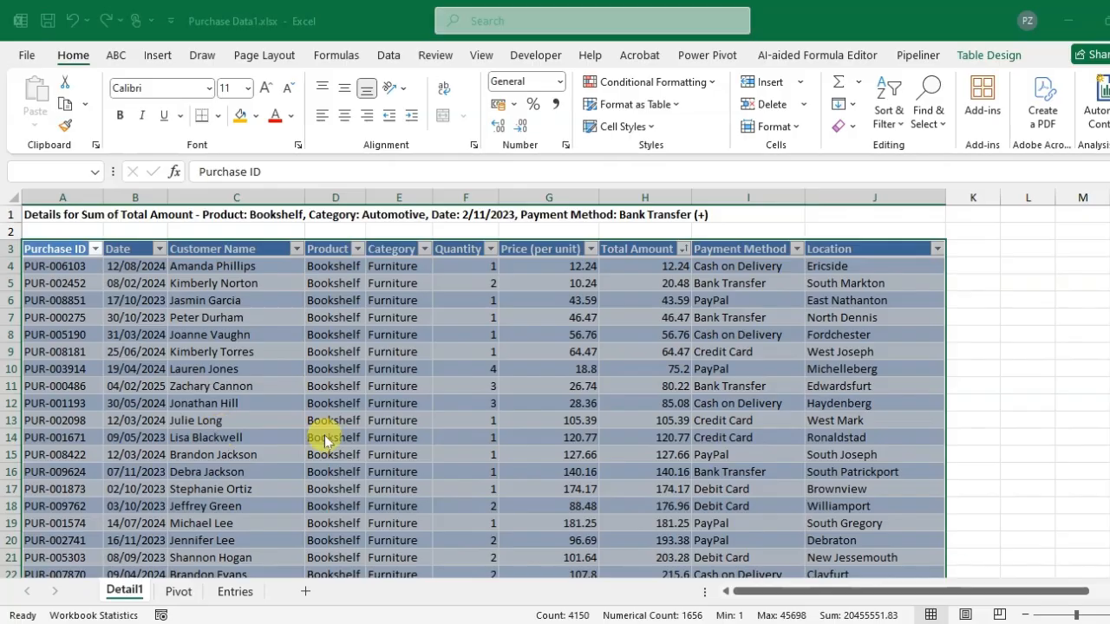
click(617, 362)
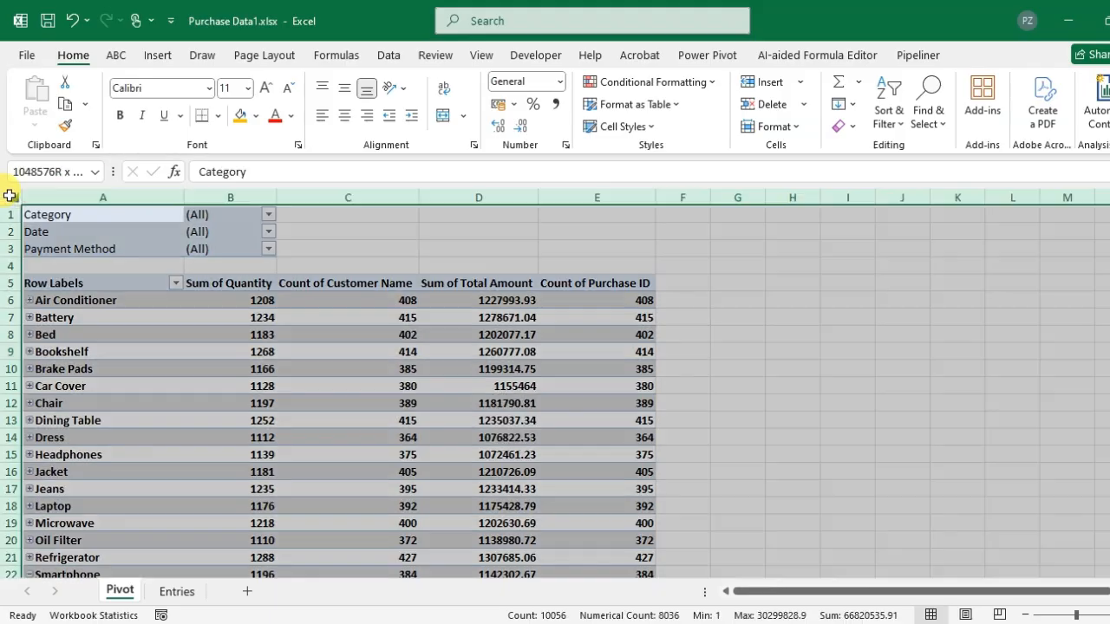
- Select all cells on the Pivot worksheet
click(7, 197)
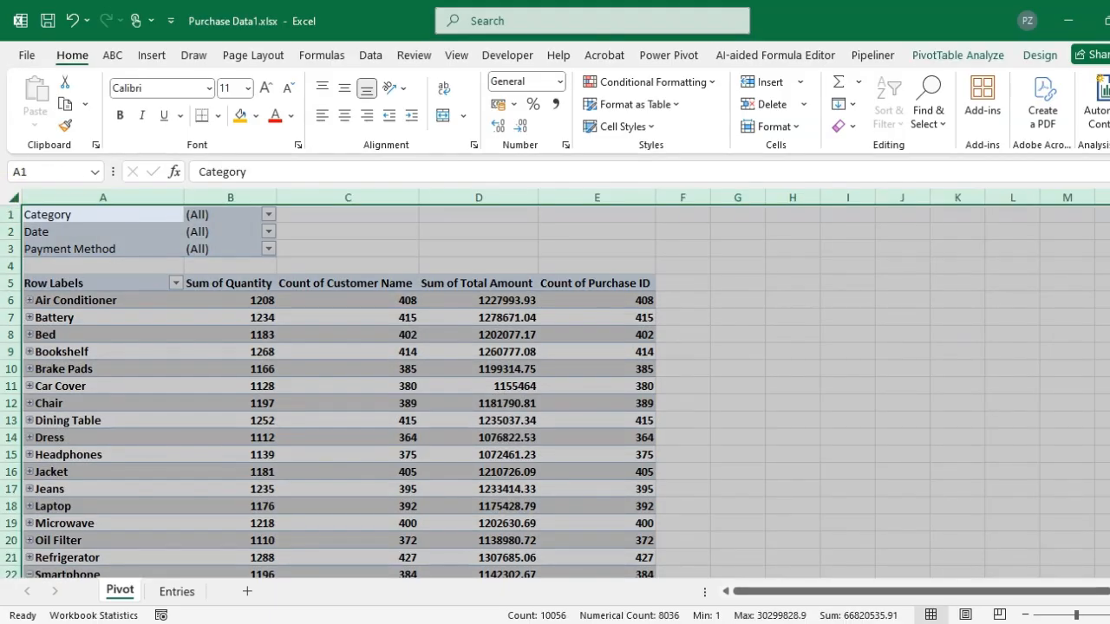